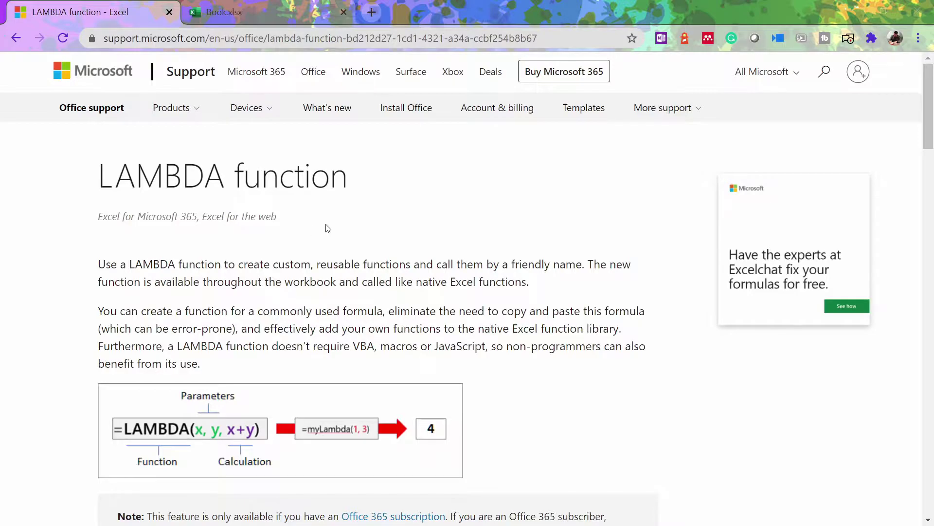
- Switch to the Book.xlsx workbook in Excel for the web and enter =la in cell A1 to look up the LAMBDA function
left_click(229, 11)
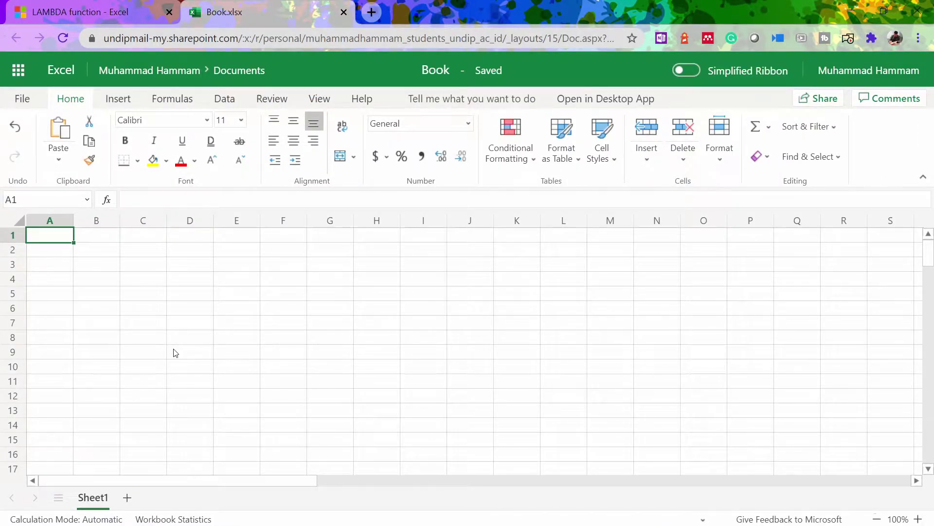
type("=la")
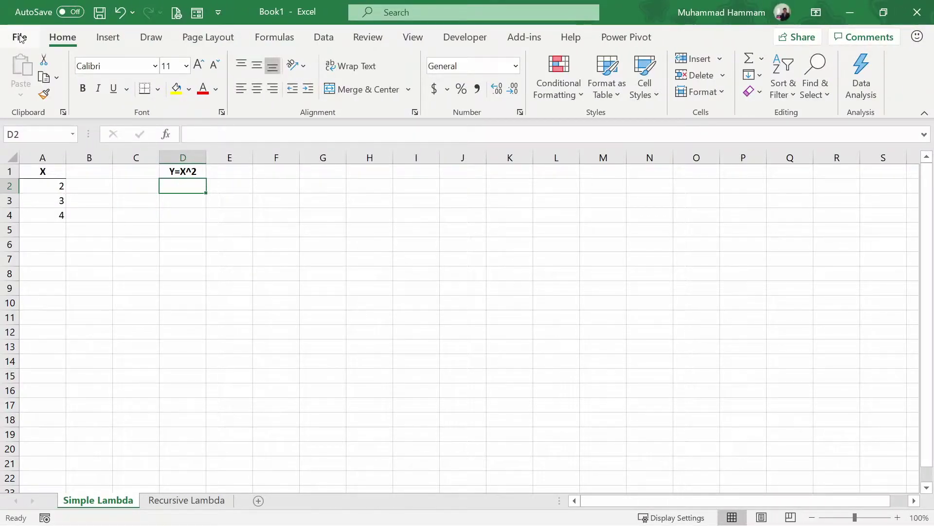
- View the account page's product information for the Excel version and Office Insider channel, and return to the Simple Lambda sheet
left_click(20, 38)
left_click(67, 450)
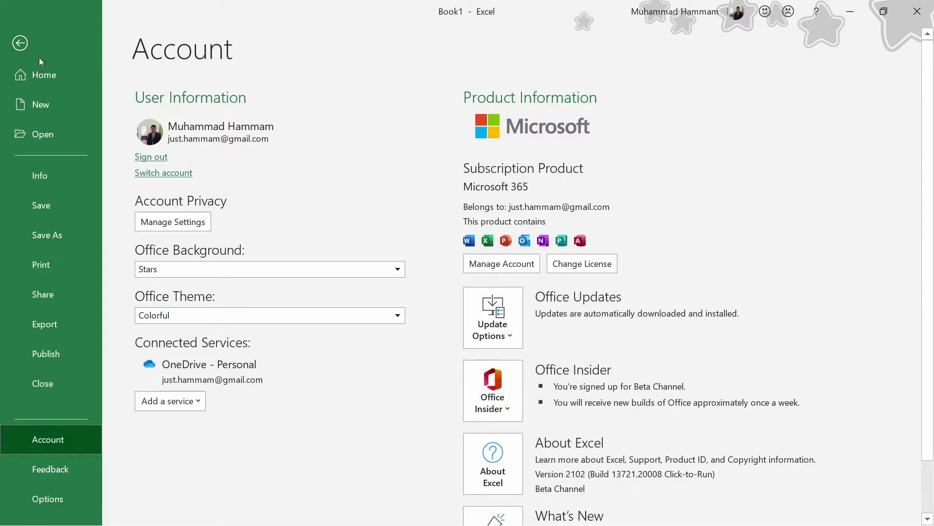
left_click(20, 43)
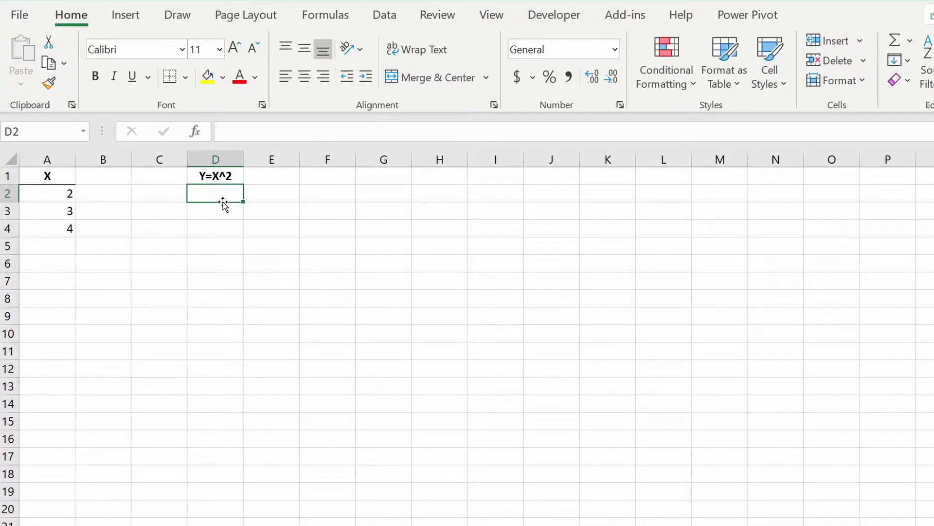
- Enter the formula =A2^2 in cell D2 to square the first X value
type("=")
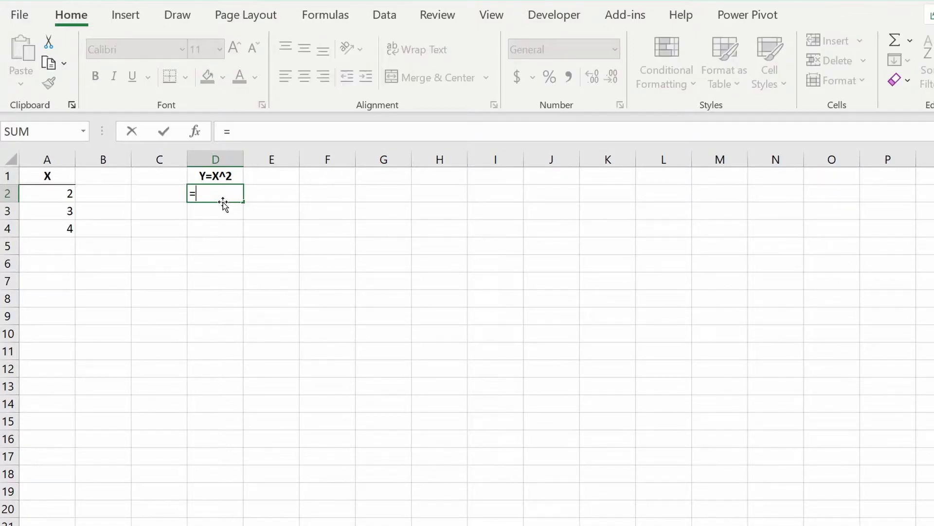
key("Left")
key("Left")
key("Left")
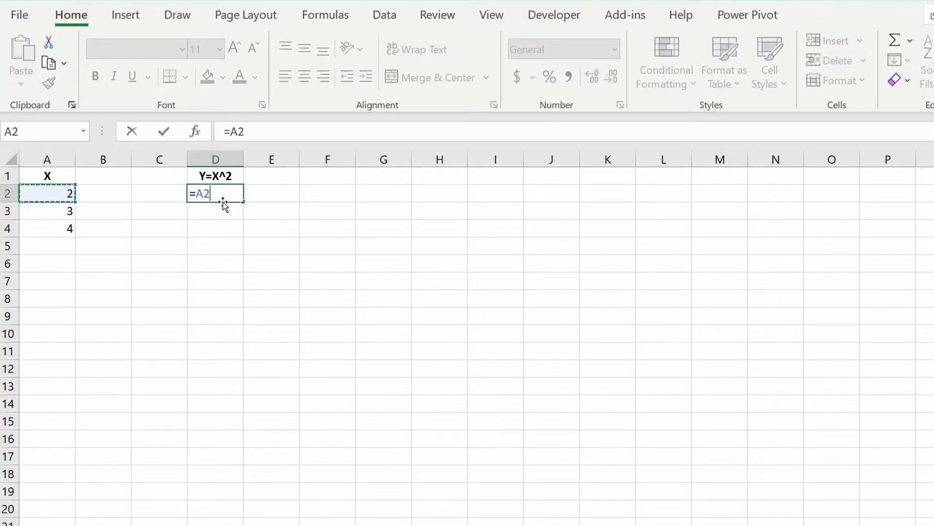
type("^2")
key("Return")
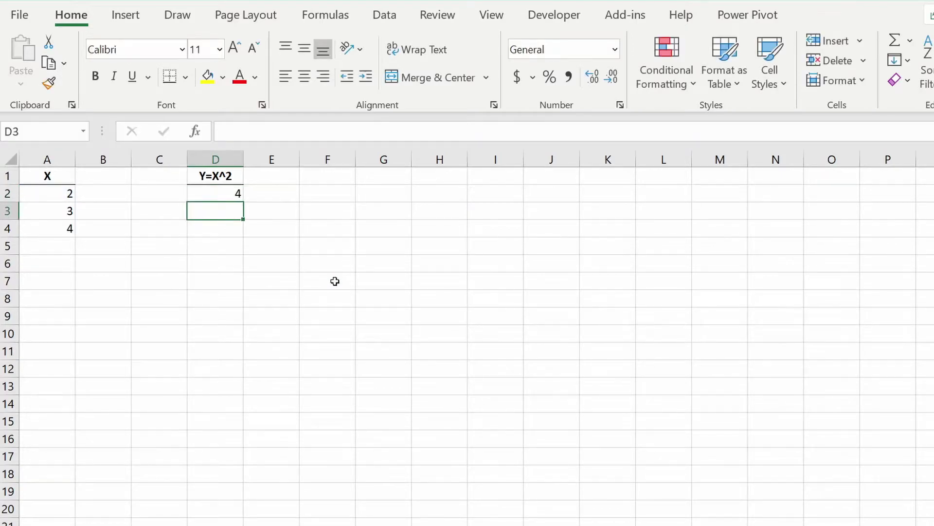
- Replace the formula in D2 with =LAMBDA(X,X^2)
key("Up")
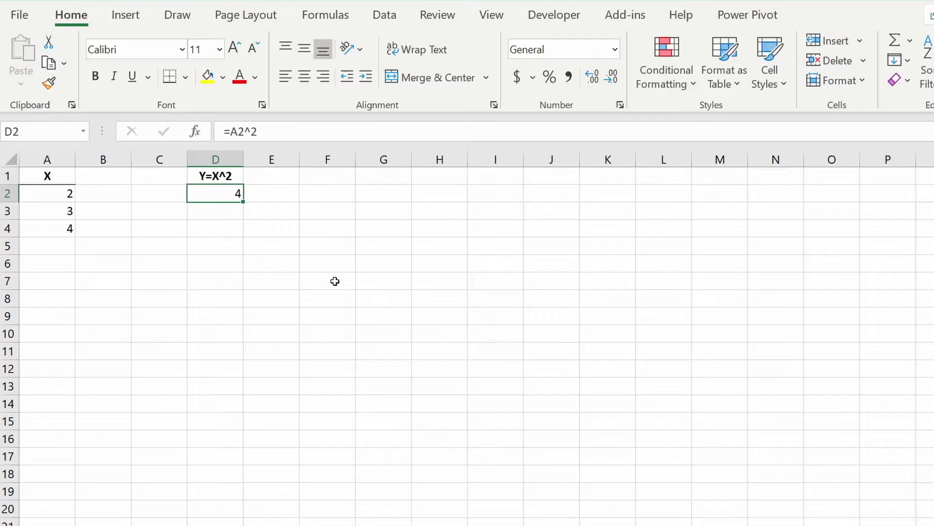
type("=lam")
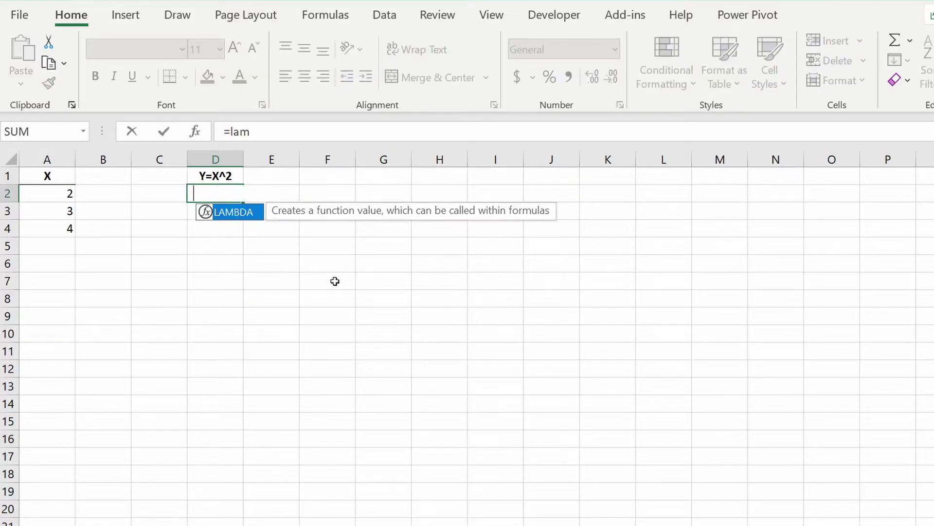
key("Tab")
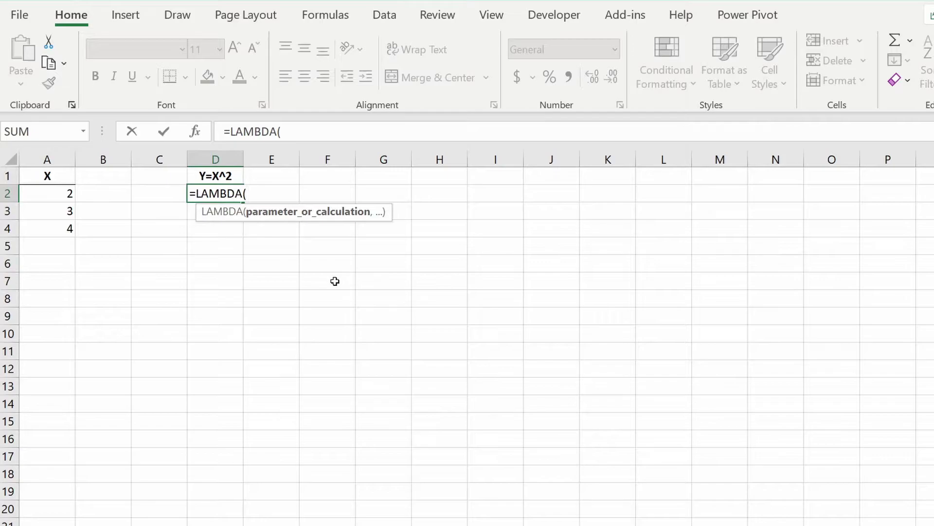
type("X,")
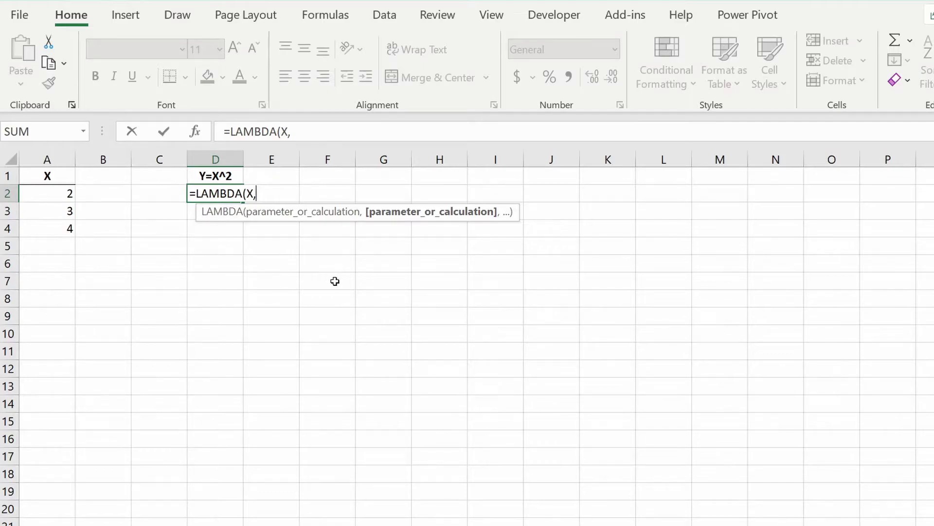
type("X")
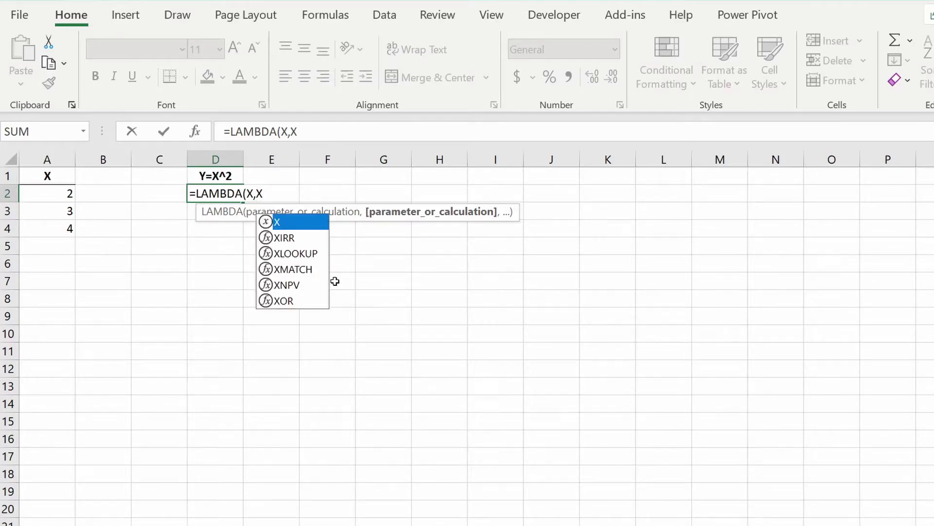
type("^2")
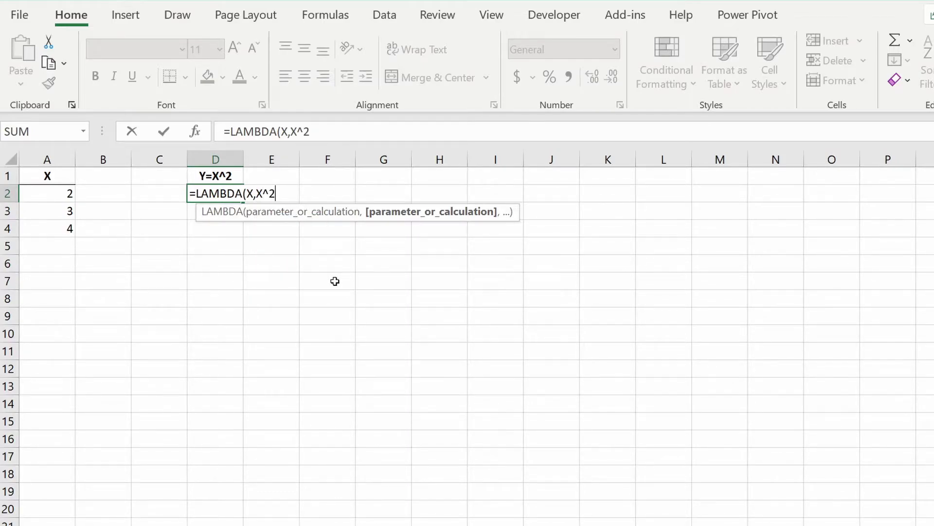
type(")")
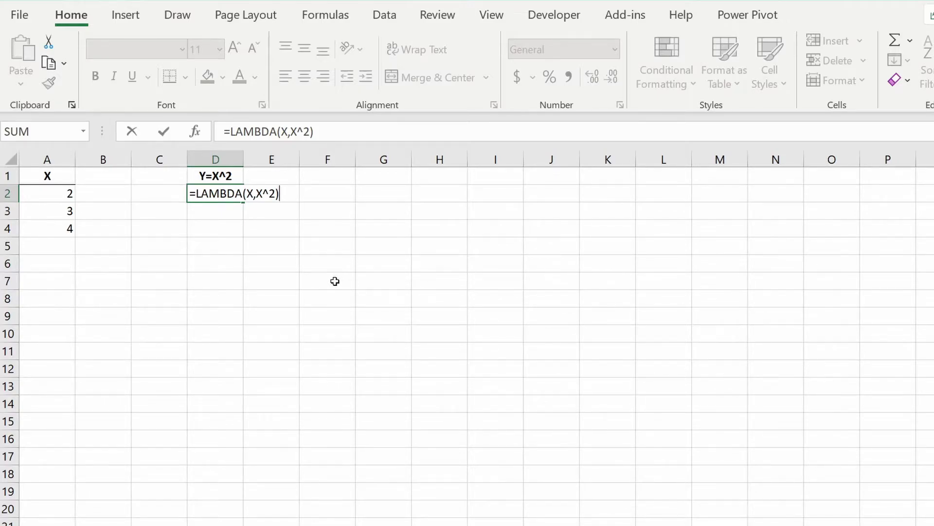
key("Return")
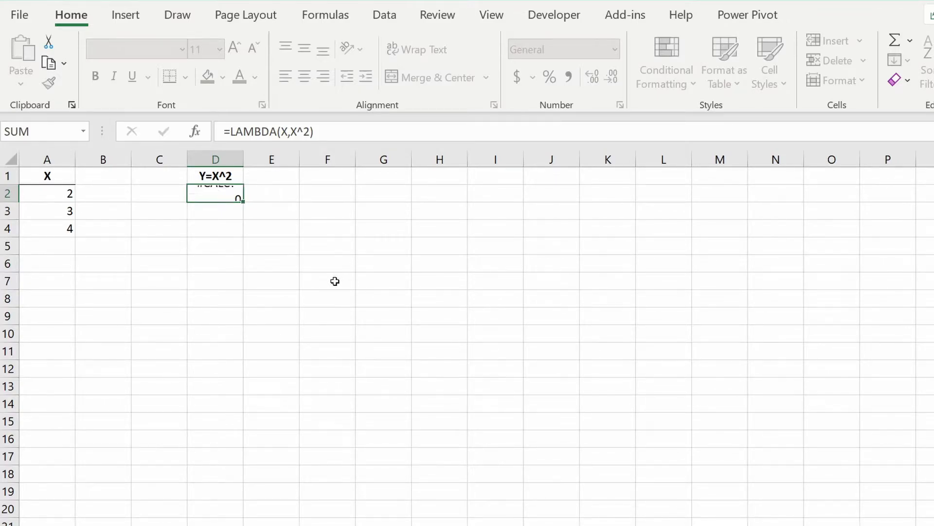
- Append the argument (A2) to the LAMBDA formula in D2, giving =LAMBDA(X,X^2)(A2)
key("Up")
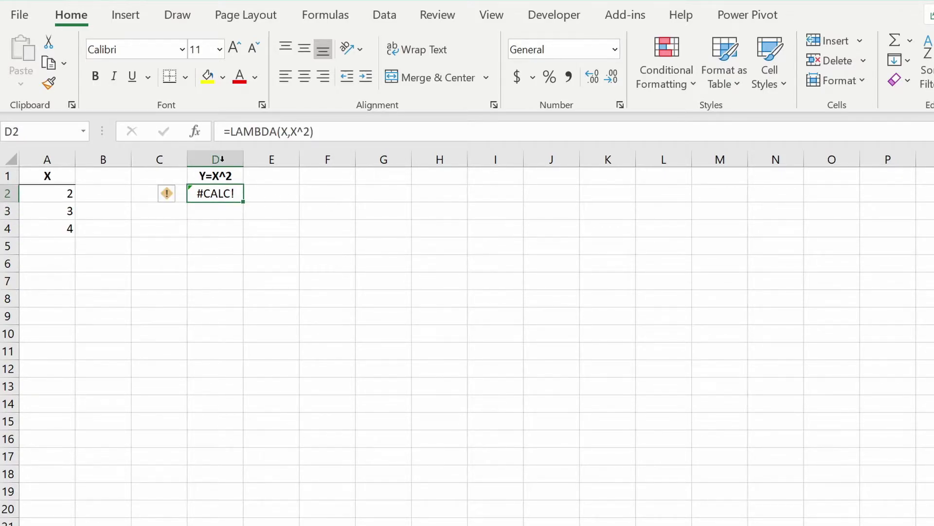
left_click(334, 131)
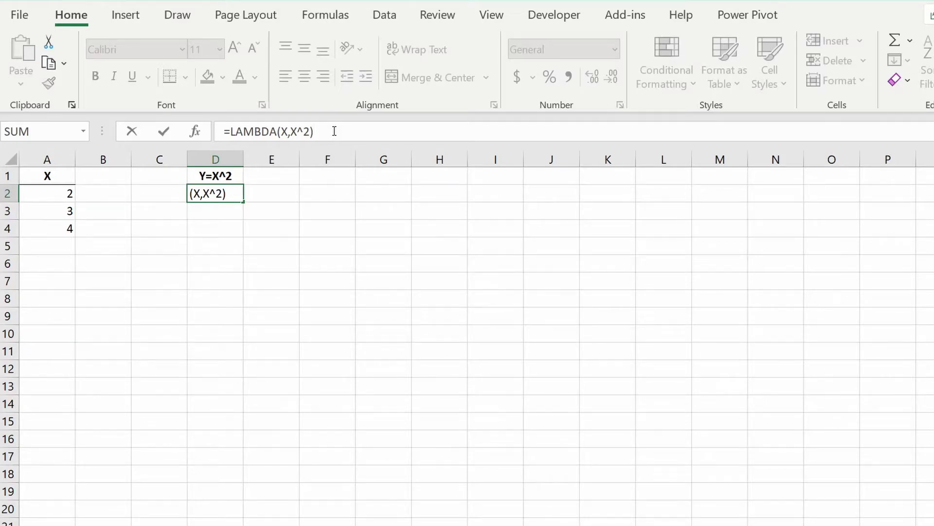
type("(")
left_click(61, 192)
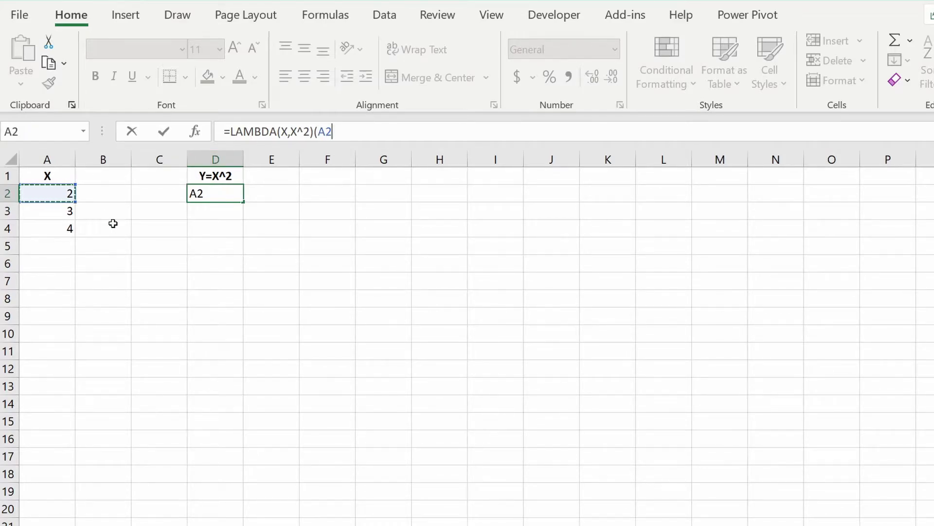
type(")")
key("Return")
- Fill the LAMBDA formula from D2 down to D4 and reselect D2
key("Up")
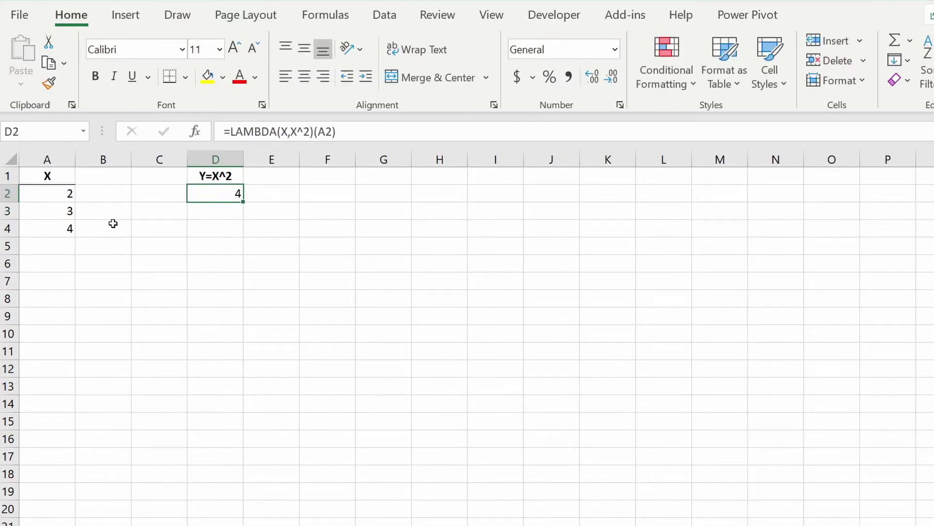
left_click_drag(243, 204, 240, 236)
left_click(215, 194)
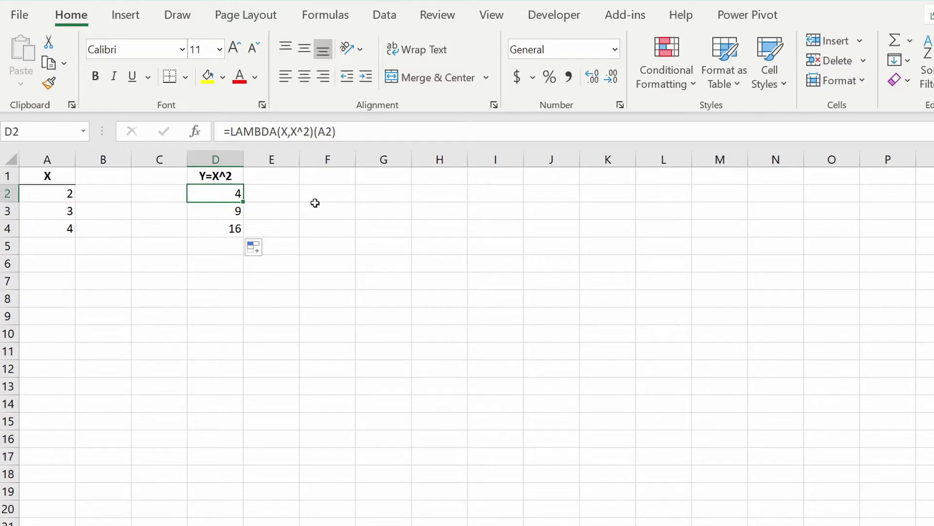
- Create a new defined name called Kuadrat in the Name Manager with its scope set to Workbook
left_click(330, 17)
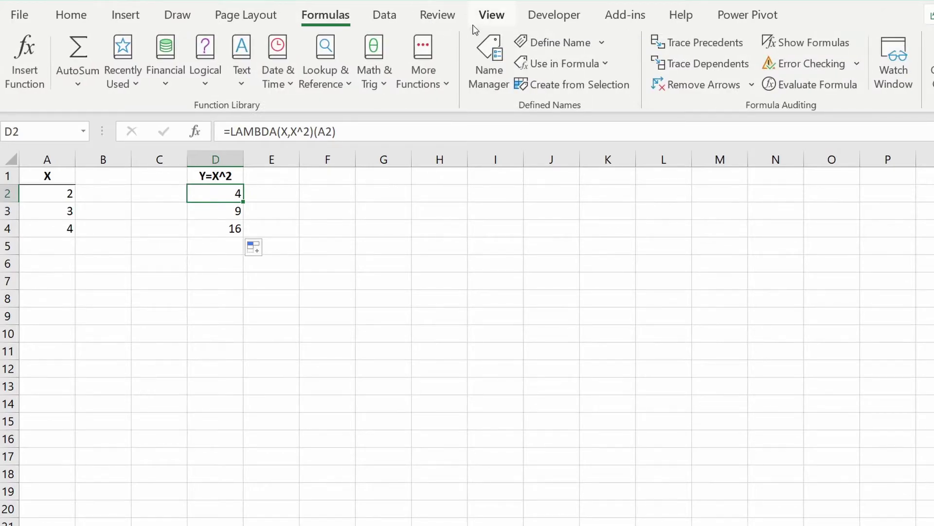
left_click(490, 63)
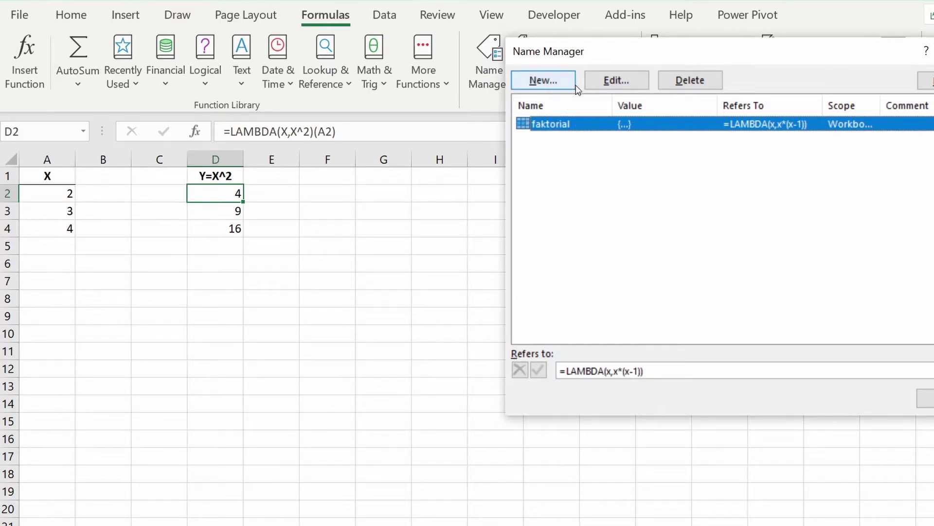
left_click(540, 81)
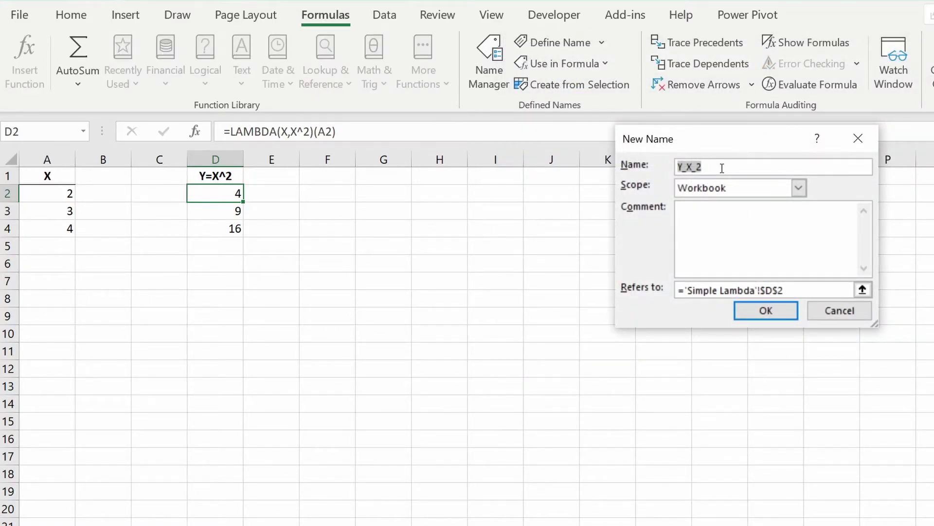
type("Kuadrat")
left_click(737, 237)
left_click(799, 188)
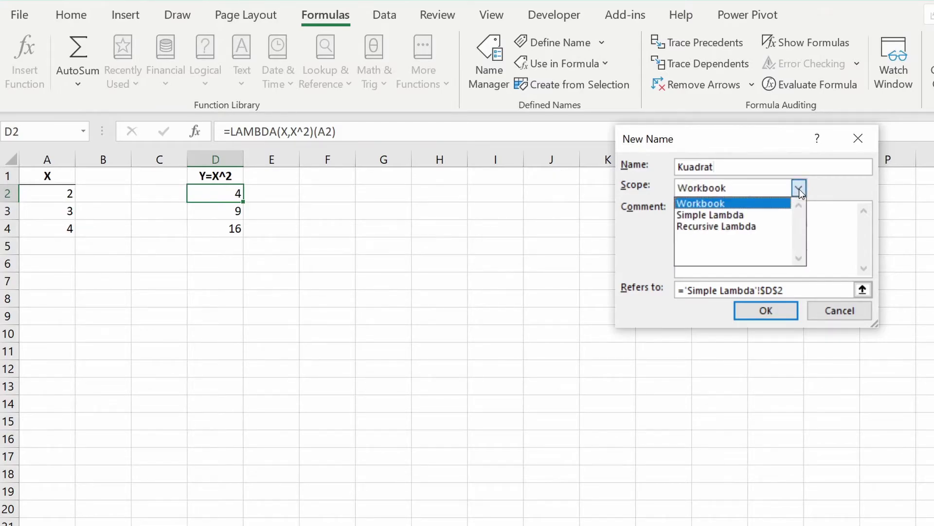
left_click(733, 203)
- Give the Kuadrat name the comment "Fungsi untuk mencari pangkat dua dari angka tertentu"
left_click(723, 213)
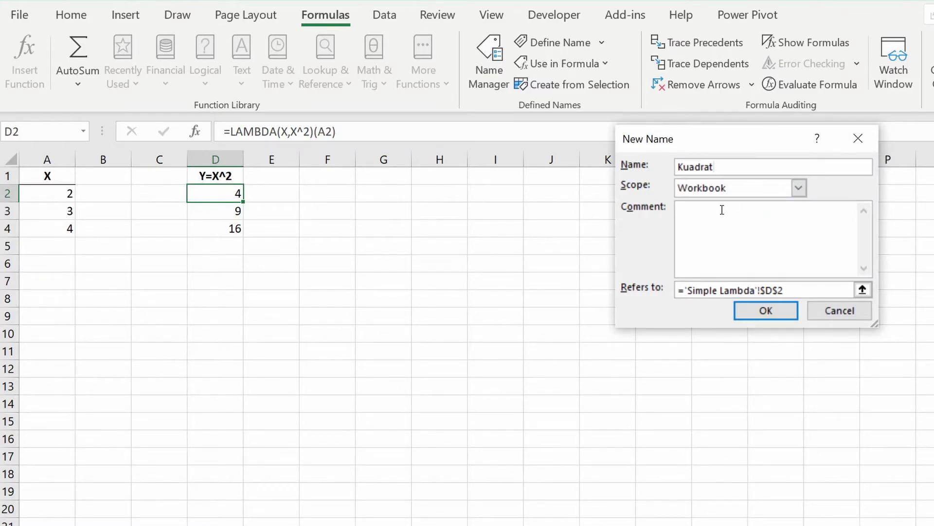
type("Fungsi untuk mencari ku")
key("BackSpace")
key("BackSpace")
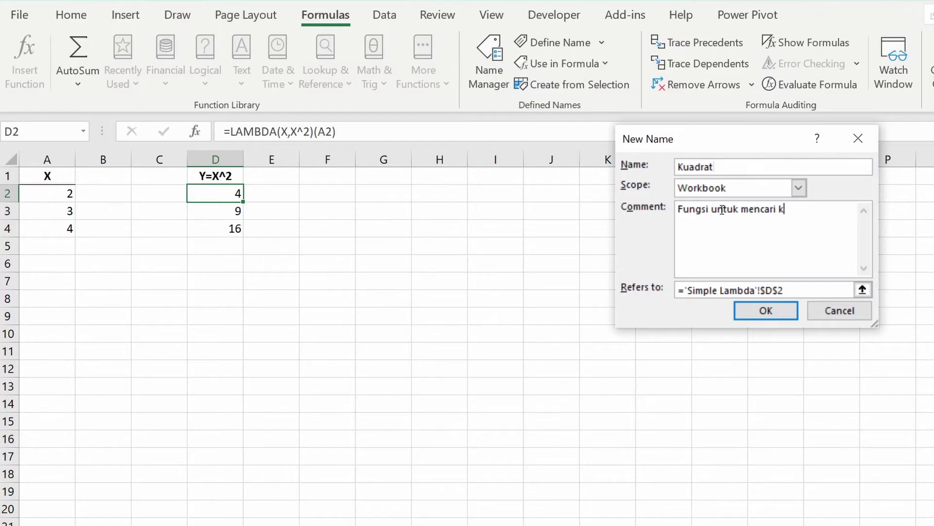
type("pangkat dua dari angka tertentu")
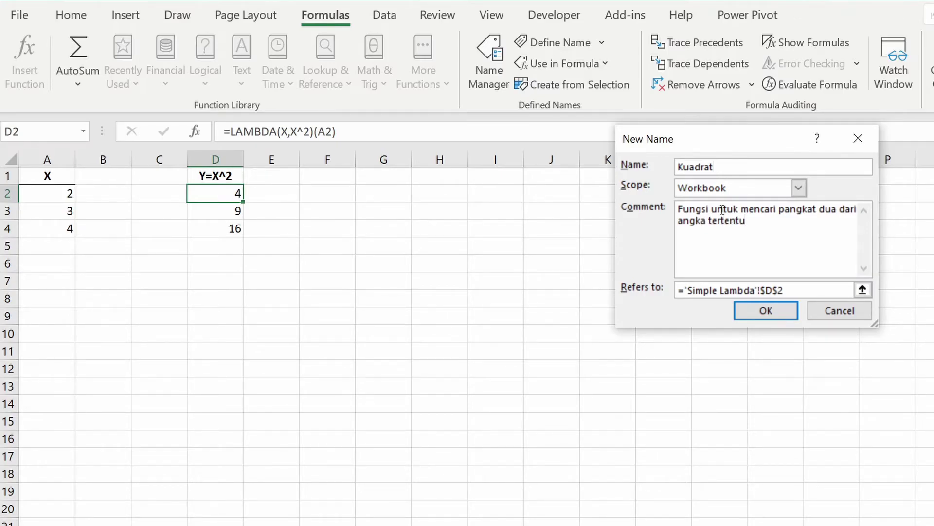
- Make the Kuadrat name refer to =lambda(x,x^2), save it and close the Name Manager
left_click(803, 289)
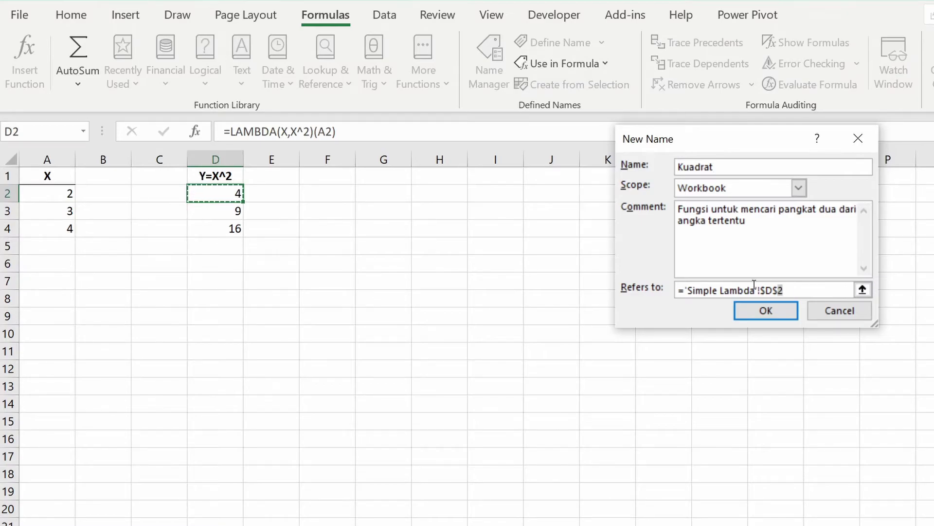
left_click_drag(784, 290, 679, 287)
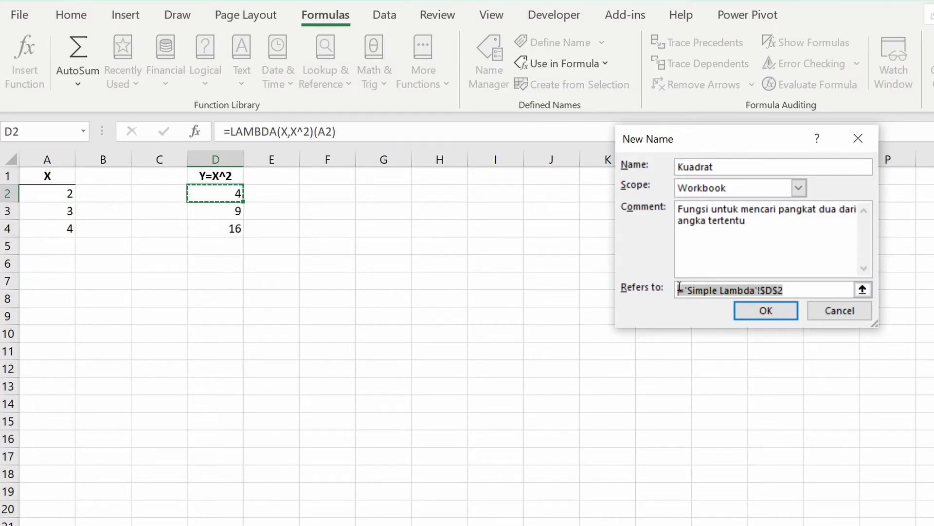
type("=")
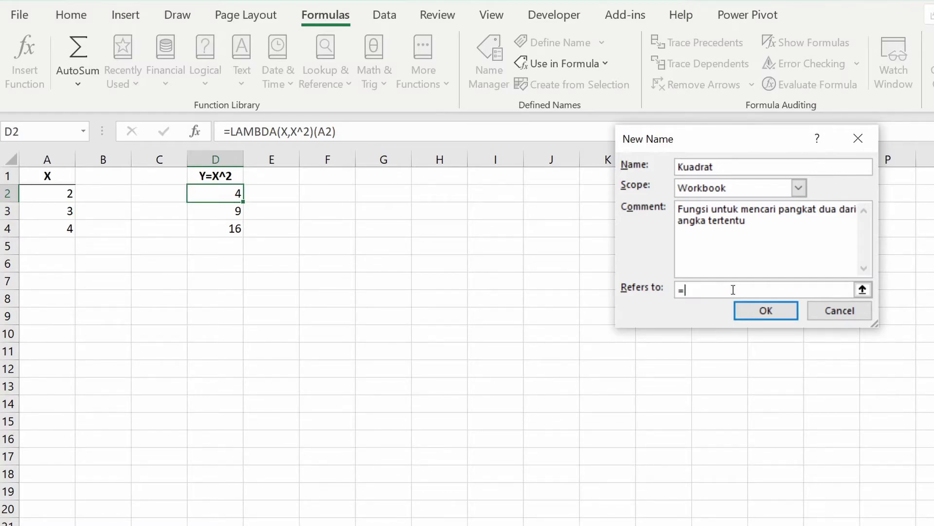
type("lambda(x,x^2)")
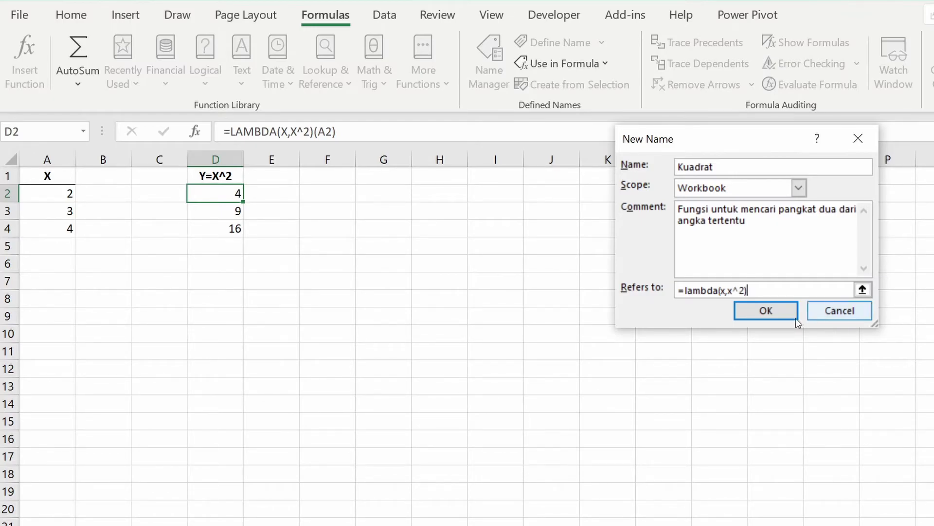
left_click(766, 311)
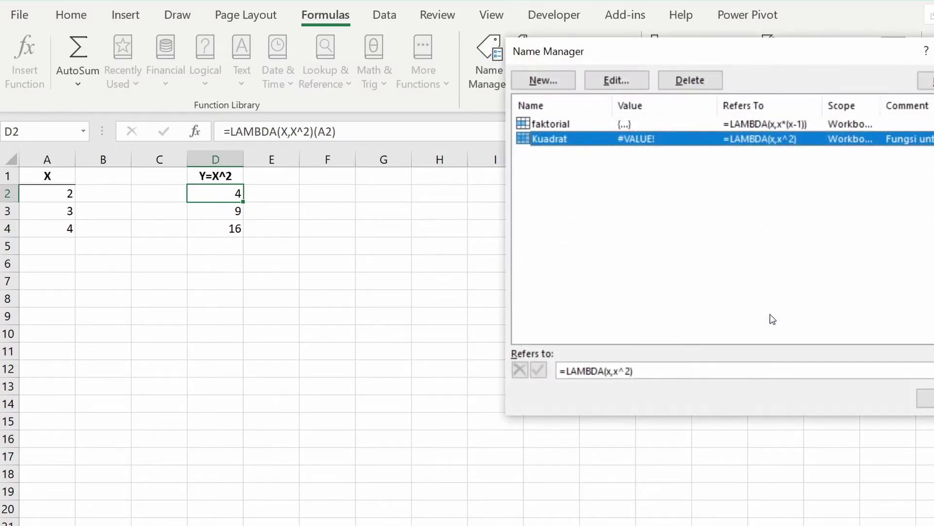
left_click(926, 399)
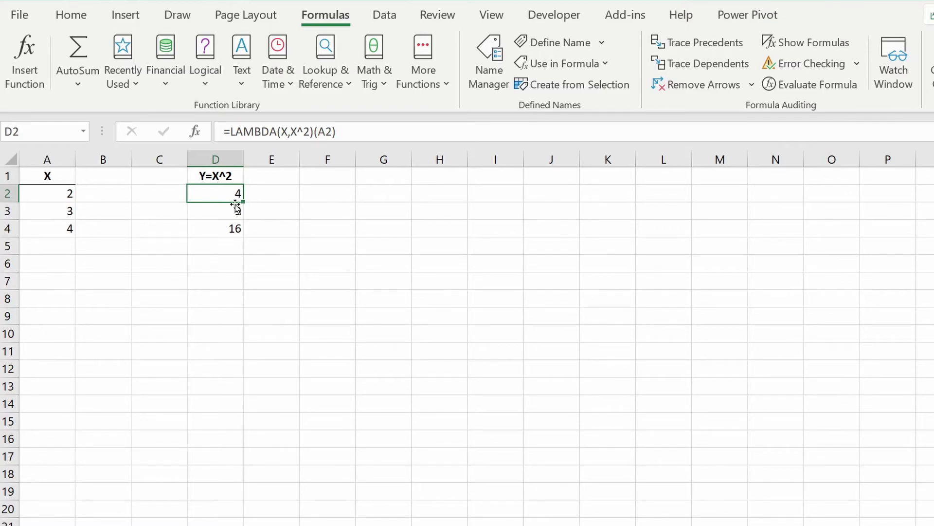
- Replace the formula in D2 with =Kuadrat(A2) and fill it down to D4
type("=")
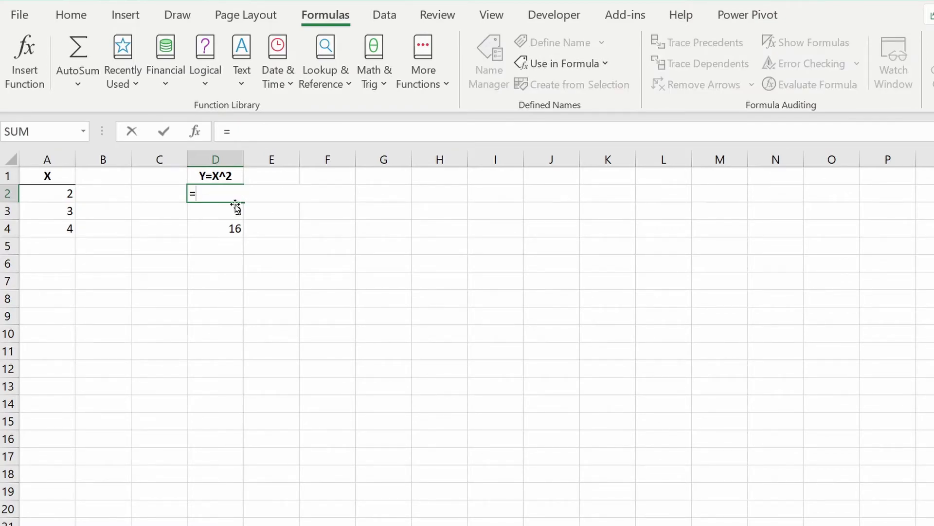
type("Ku")
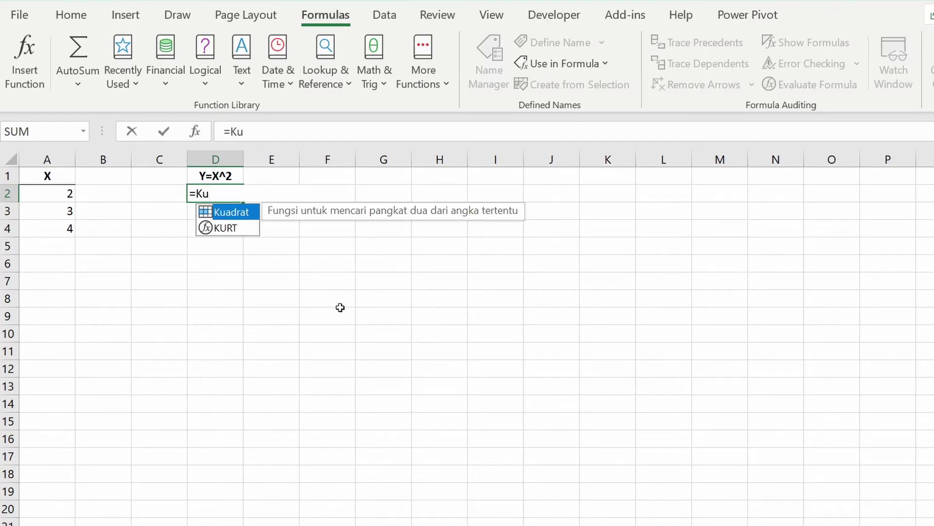
key("Tab")
type("(")
key("Left")
key("Left")
key("Left")
type(")")
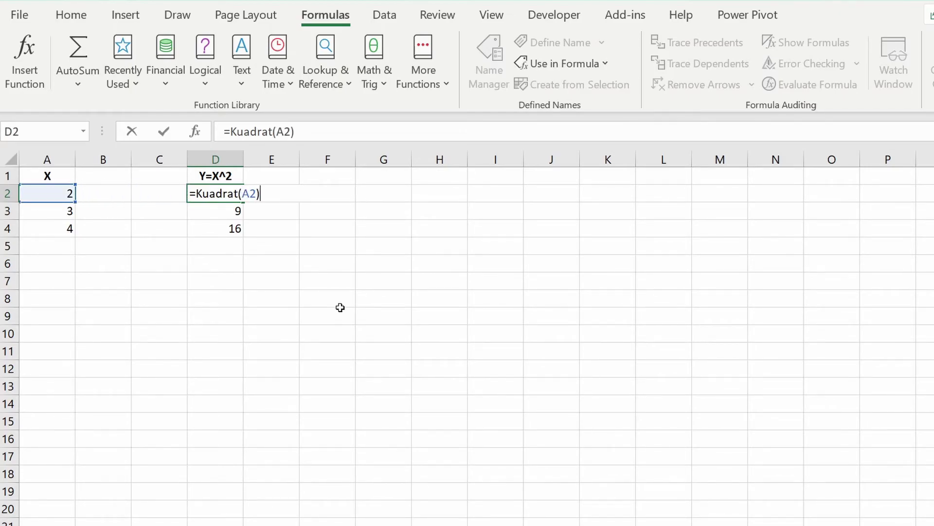
key("Return")
key("Up")
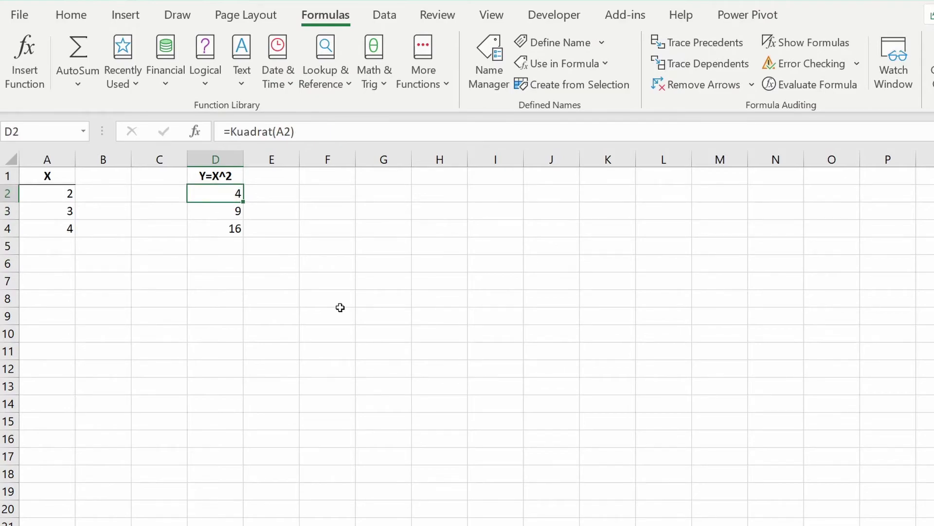
left_click_drag(243, 202, 239, 236)
- Clear the formulas from D2 to D4 and reselect D2
left_click(239, 193)
key("shift+Down")
key("shift+Down")
key("Delete")
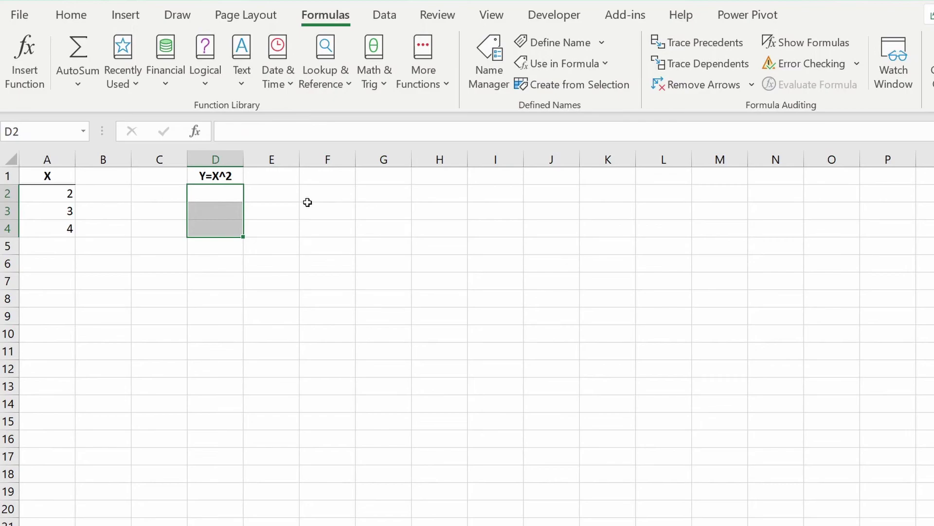
key("Up")
key("Down")
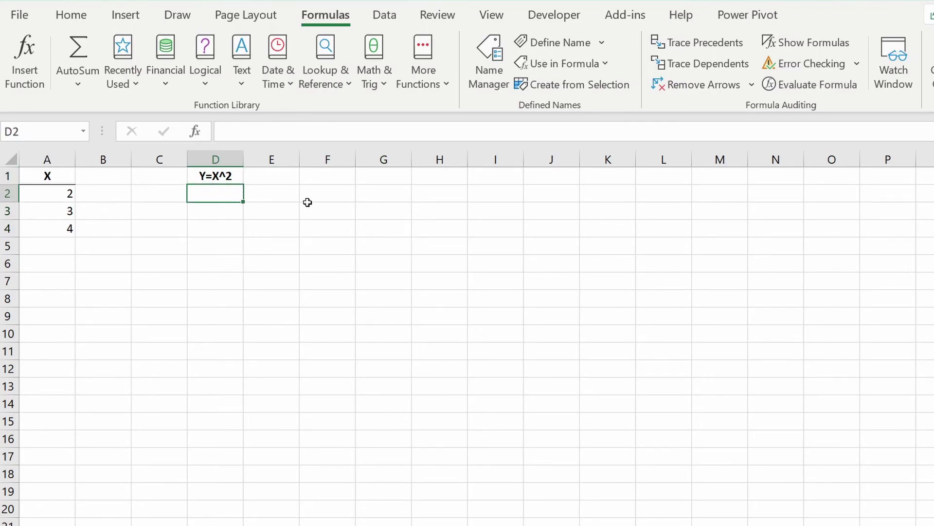
- Enter =Kuadrat(A2:A4) in D2 to square the whole X range with a single formula
type("=Kuadrat(")
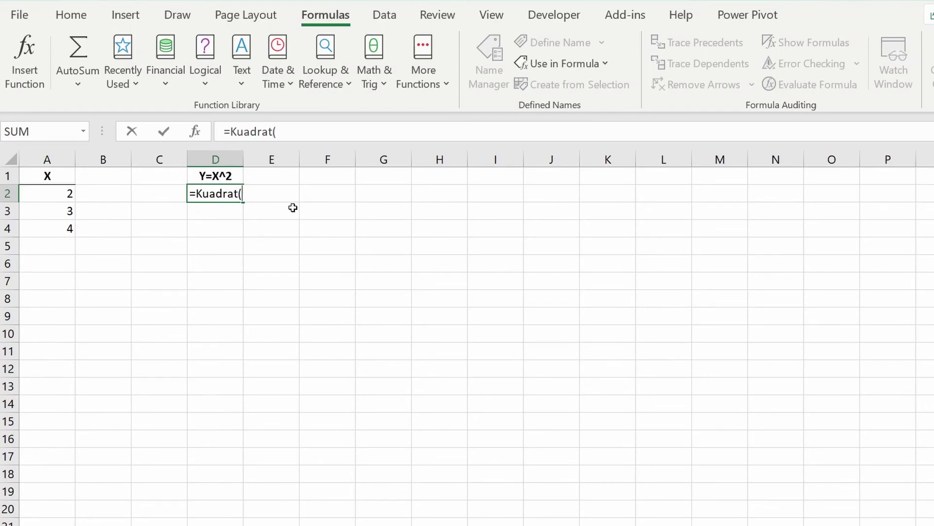
left_click(50, 203)
left_click_drag(50, 205, 62, 227)
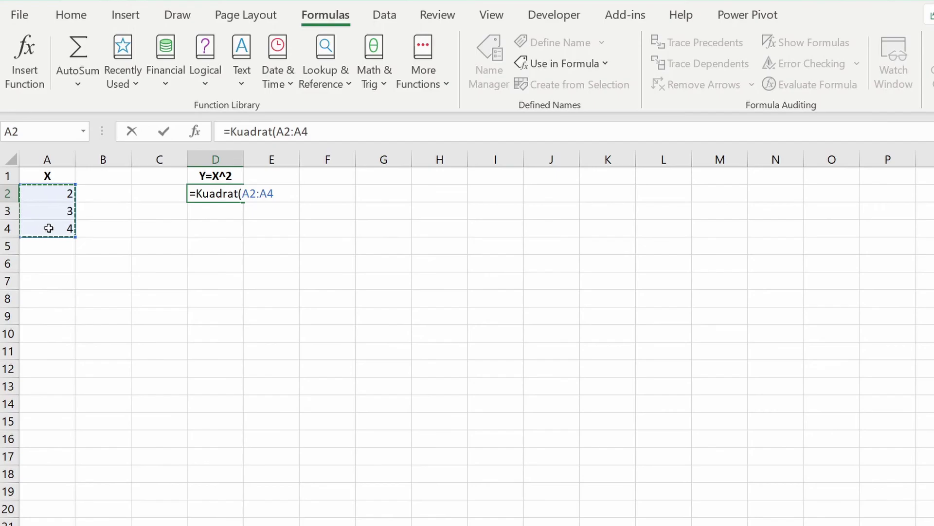
type(")")
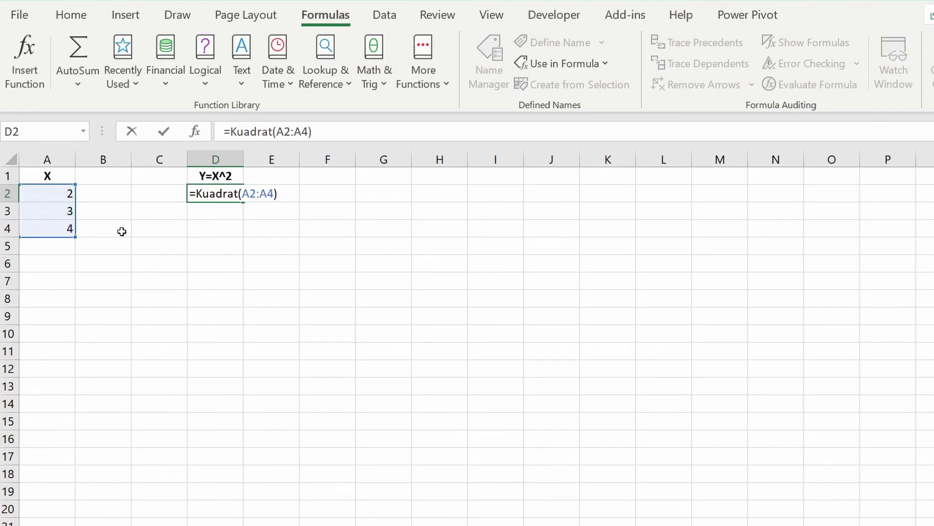
key("Return")
key("Up")
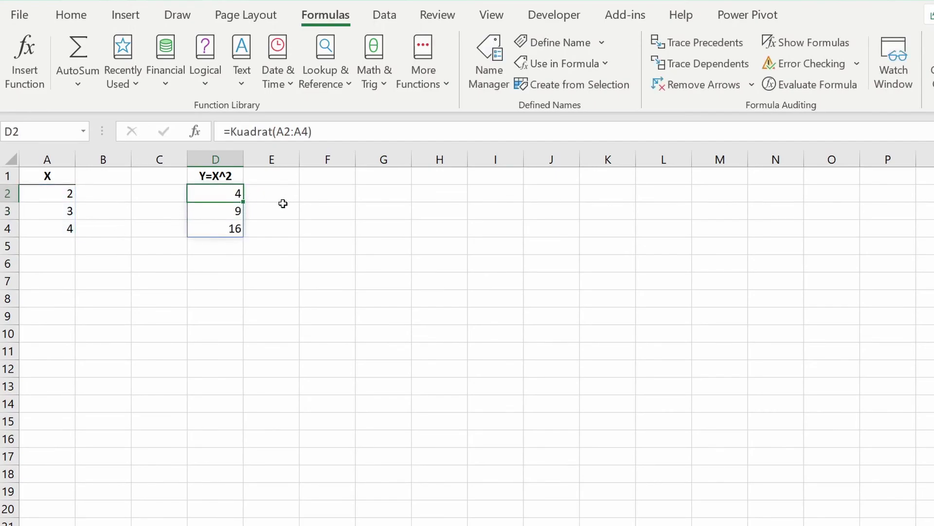